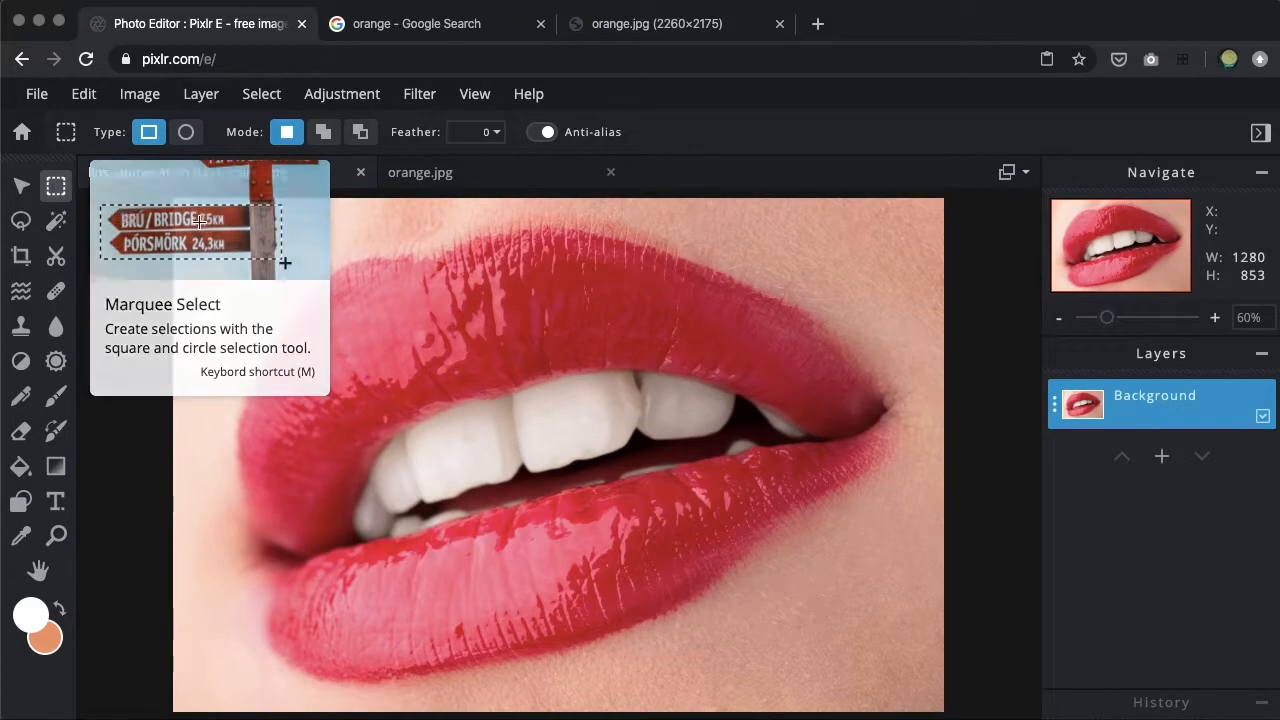
# Try a rectangular marquee selection about 1127 by 742 px around the lips, and clear it.
pyautogui.moveTo(238, 234); pyautogui.dragTo(917, 681)
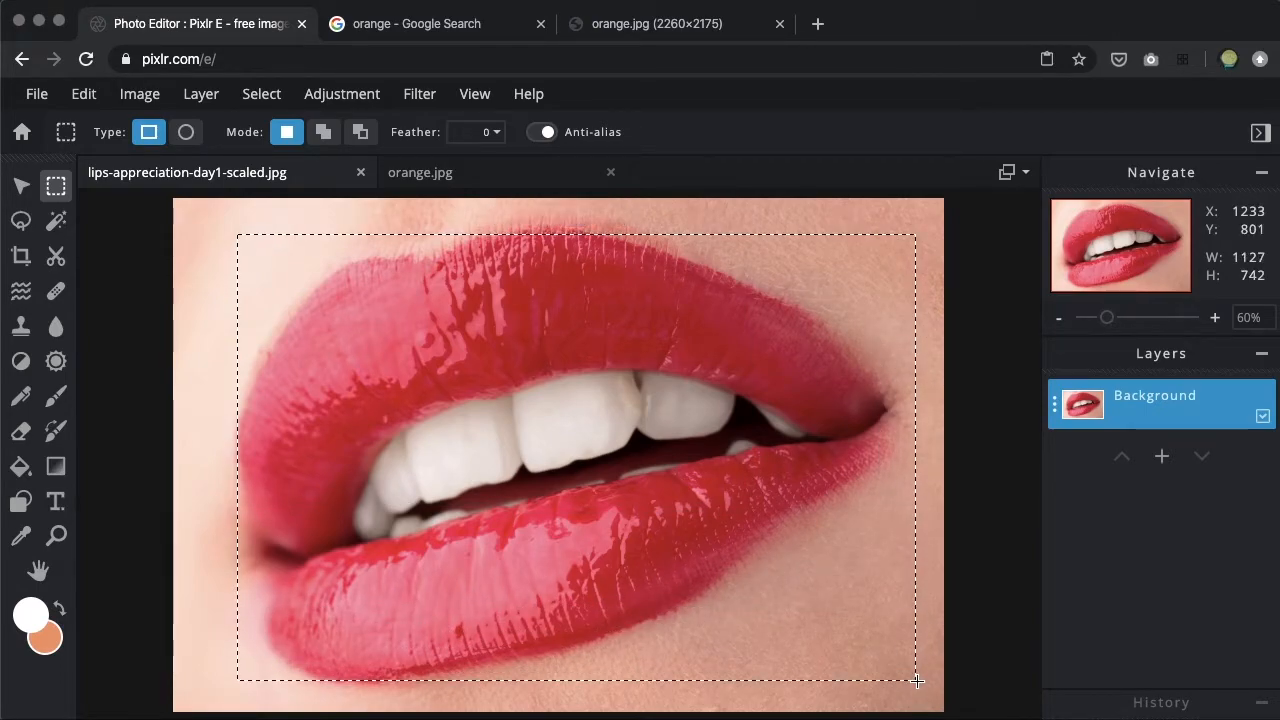
pyautogui.click(218, 356)
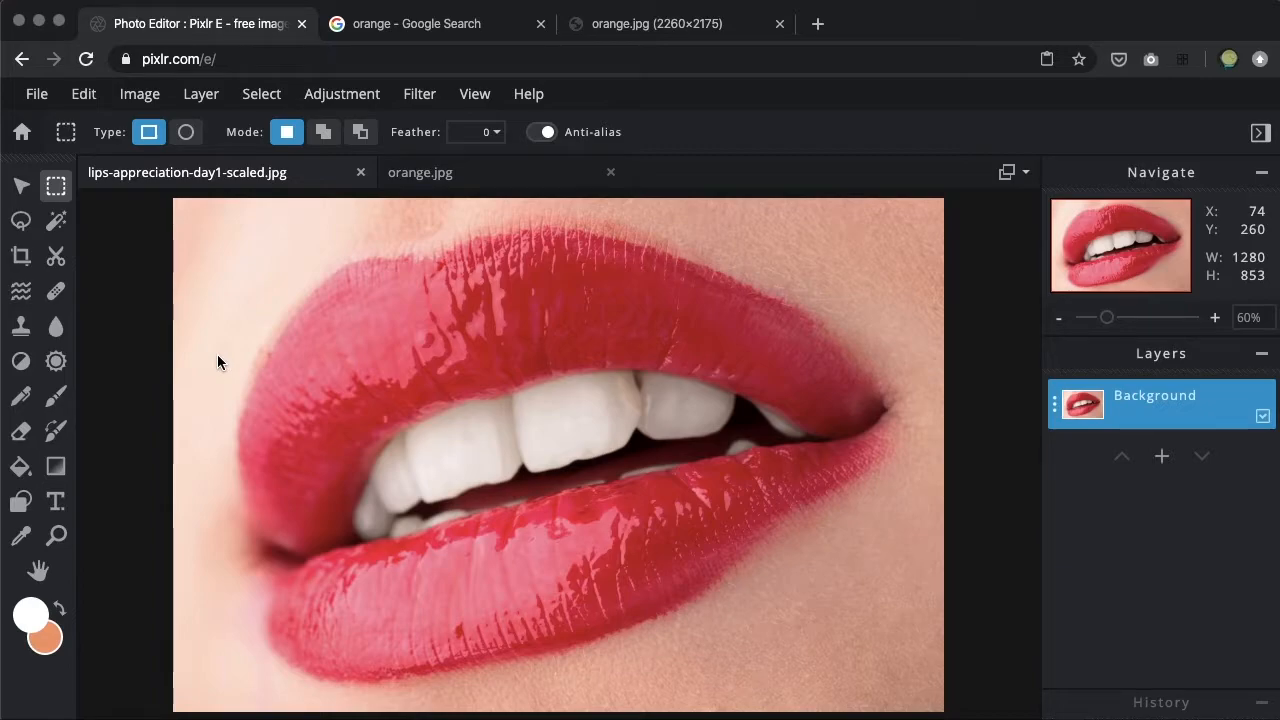
pyautogui.moveTo(225, 217); pyautogui.dragTo(381, 336)
pyautogui.click(307, 398)
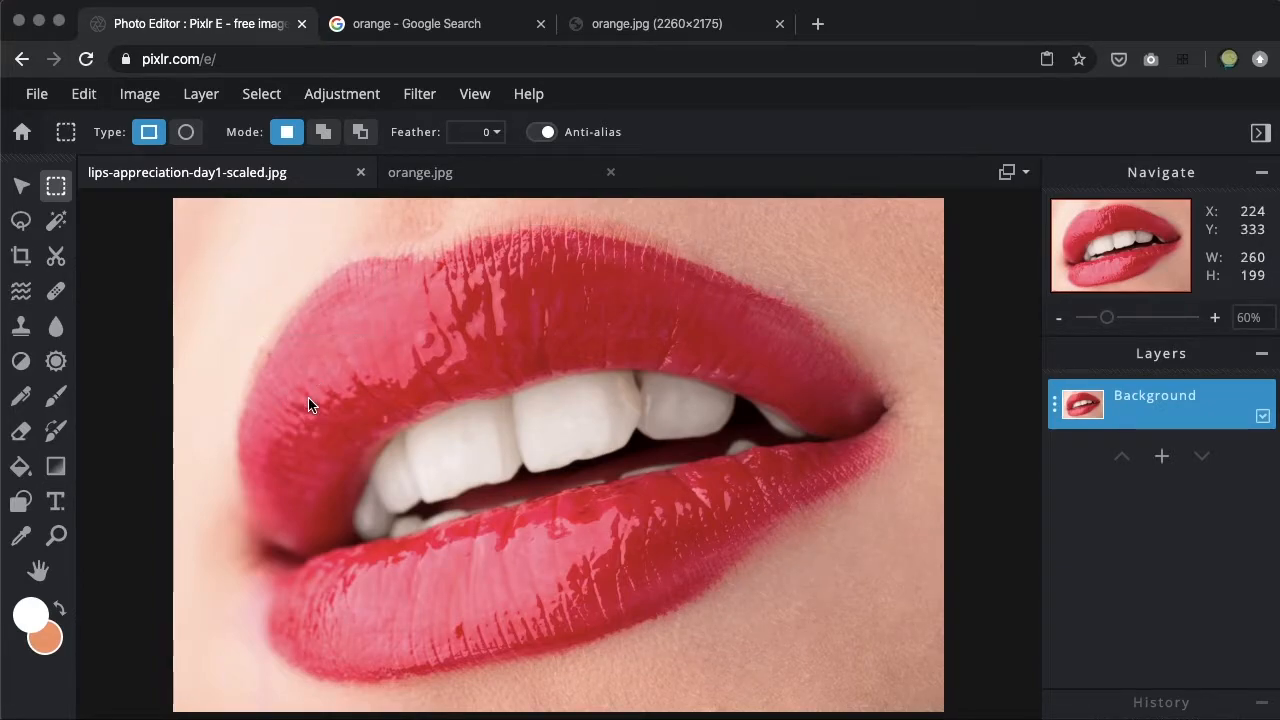
# Draw an elliptical selection about 1107 by 610 px over the lips and shift it slightly up and to the left.
pyautogui.click(186, 133)
pyautogui.moveTo(236, 259); pyautogui.dragTo(904, 627)
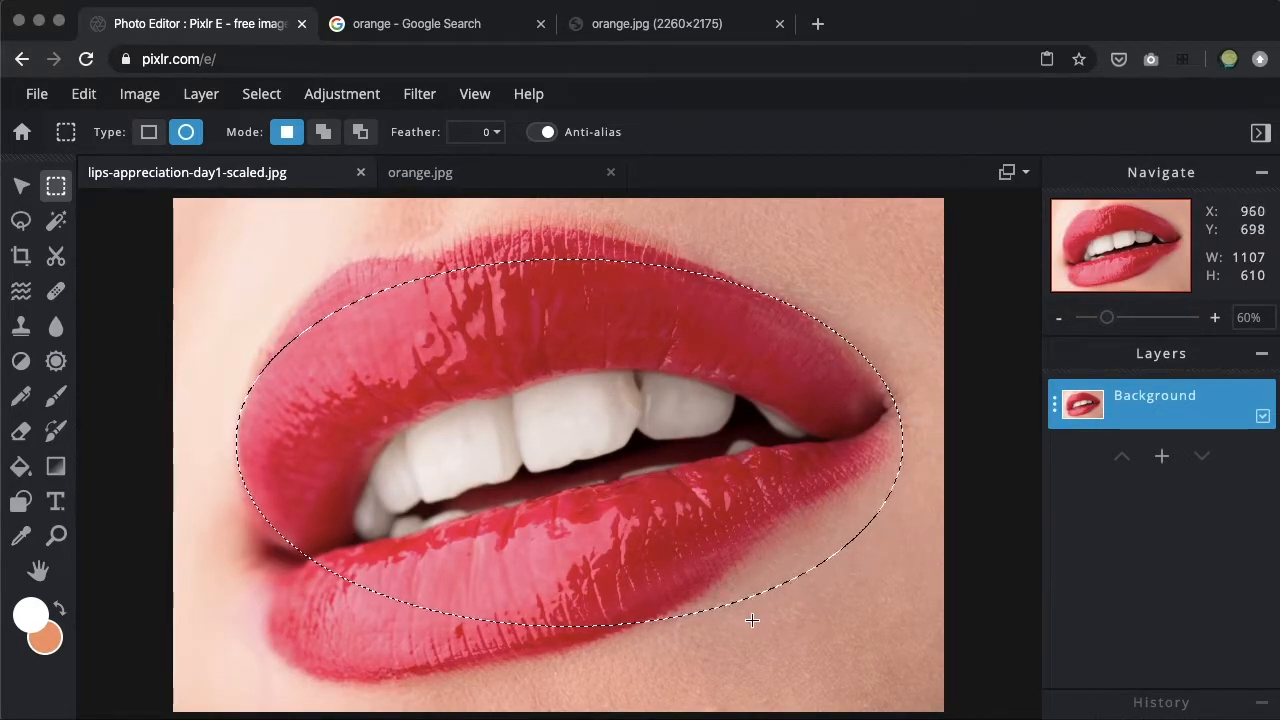
pyautogui.moveTo(689, 469); pyautogui.dragTo(661, 447)
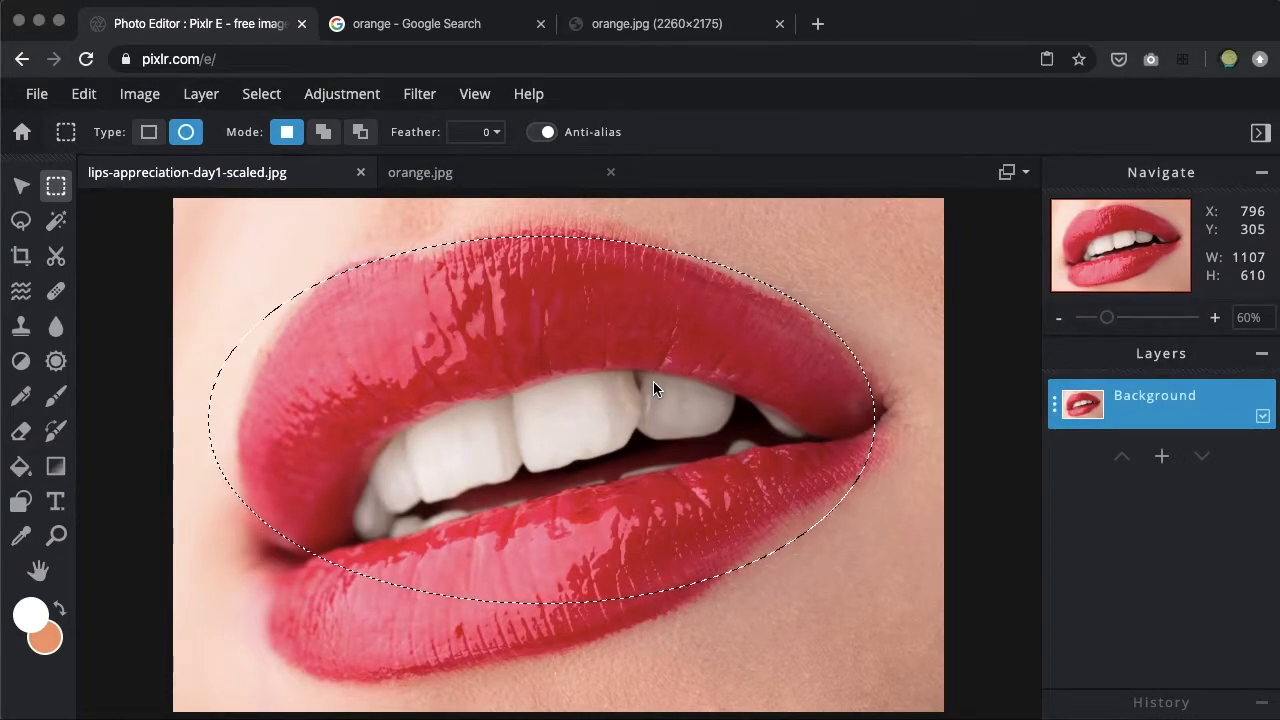
# Paste a copy of the elliptical selection as a new layer and move it to about left 137, top 42.
pyautogui.press('super+c')
pyautogui.press('super+v')
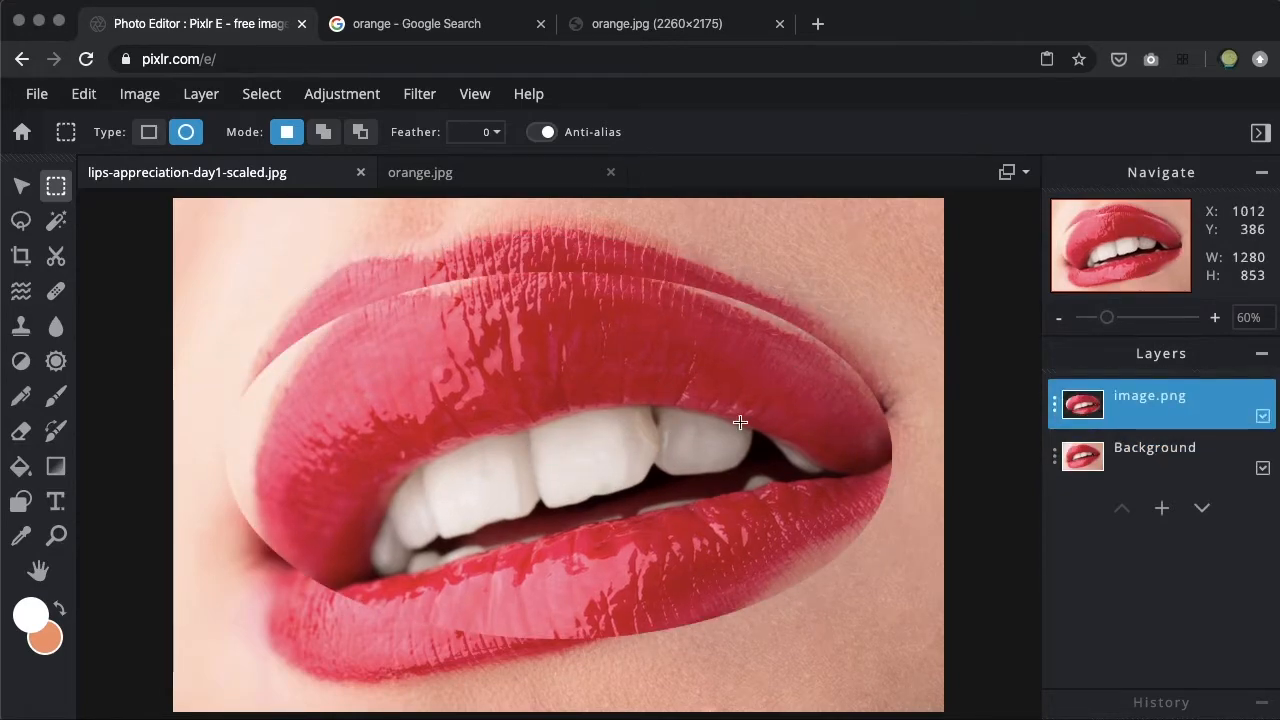
pyautogui.click(21, 186)
pyautogui.moveTo(437, 383); pyautogui.dragTo(466, 334)
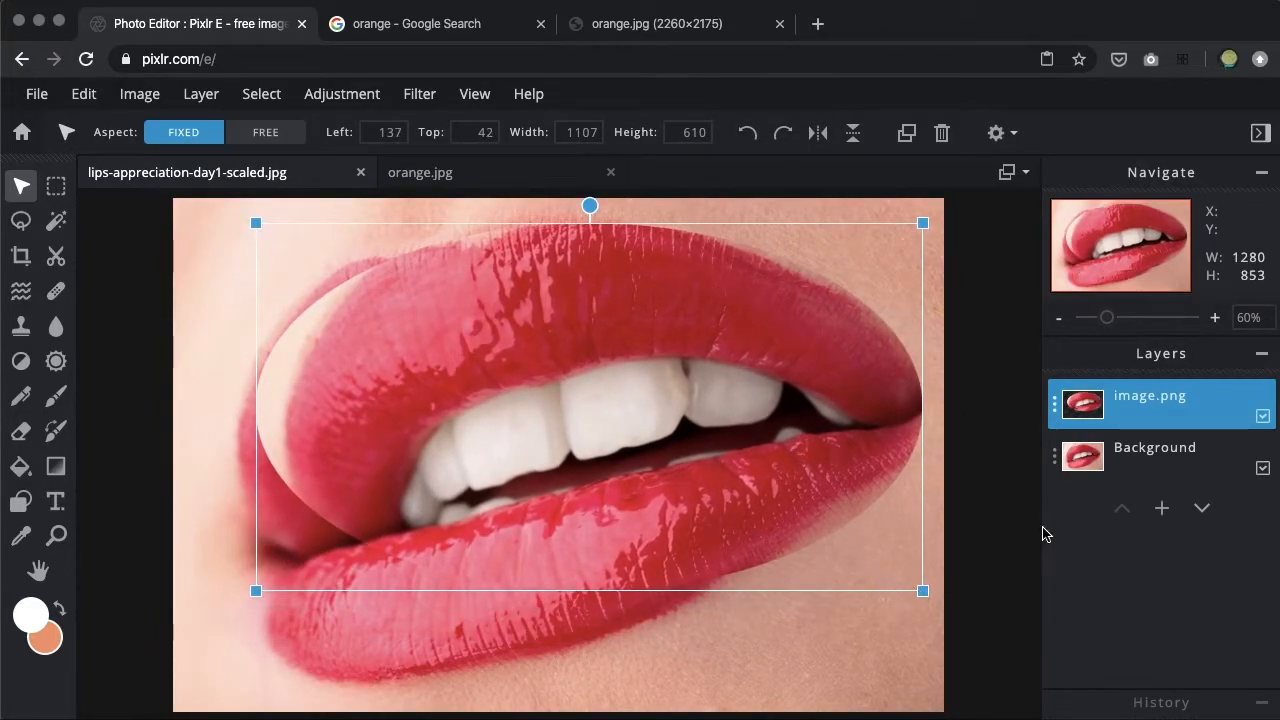
# Delete the pasted lips layer and deselect the background layer.
pyautogui.click(1052, 413)
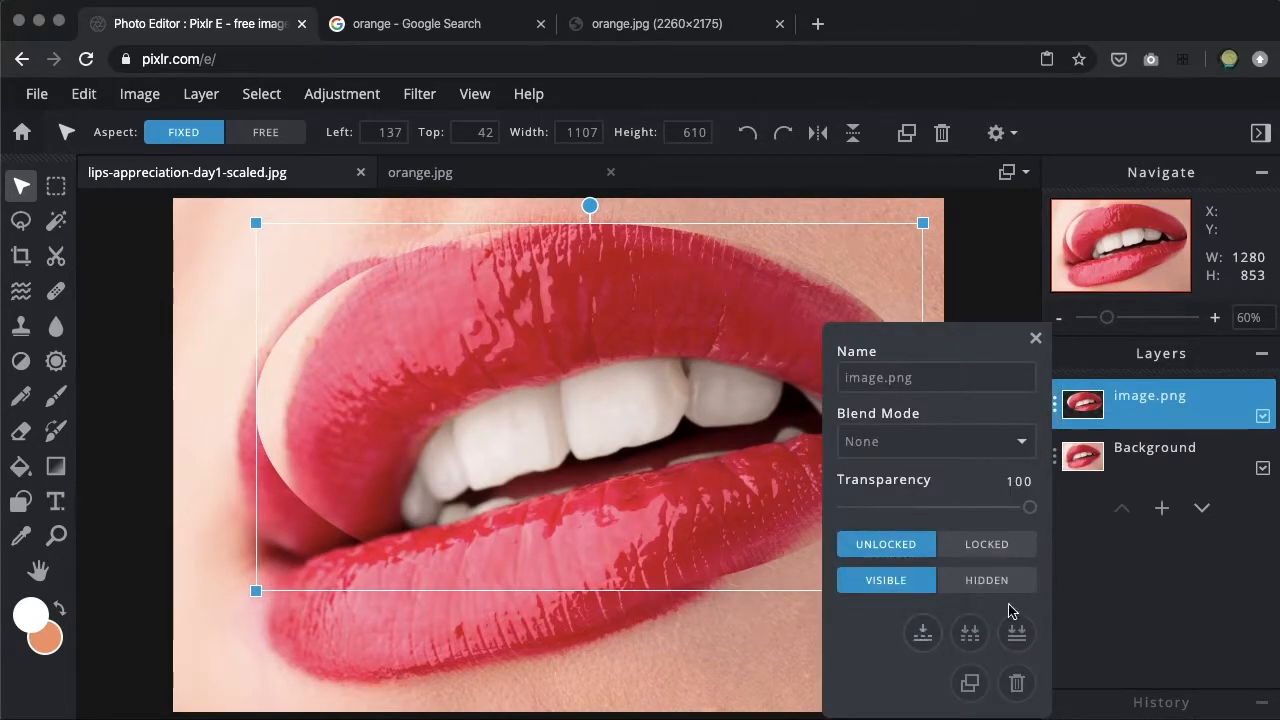
pyautogui.click(1017, 683)
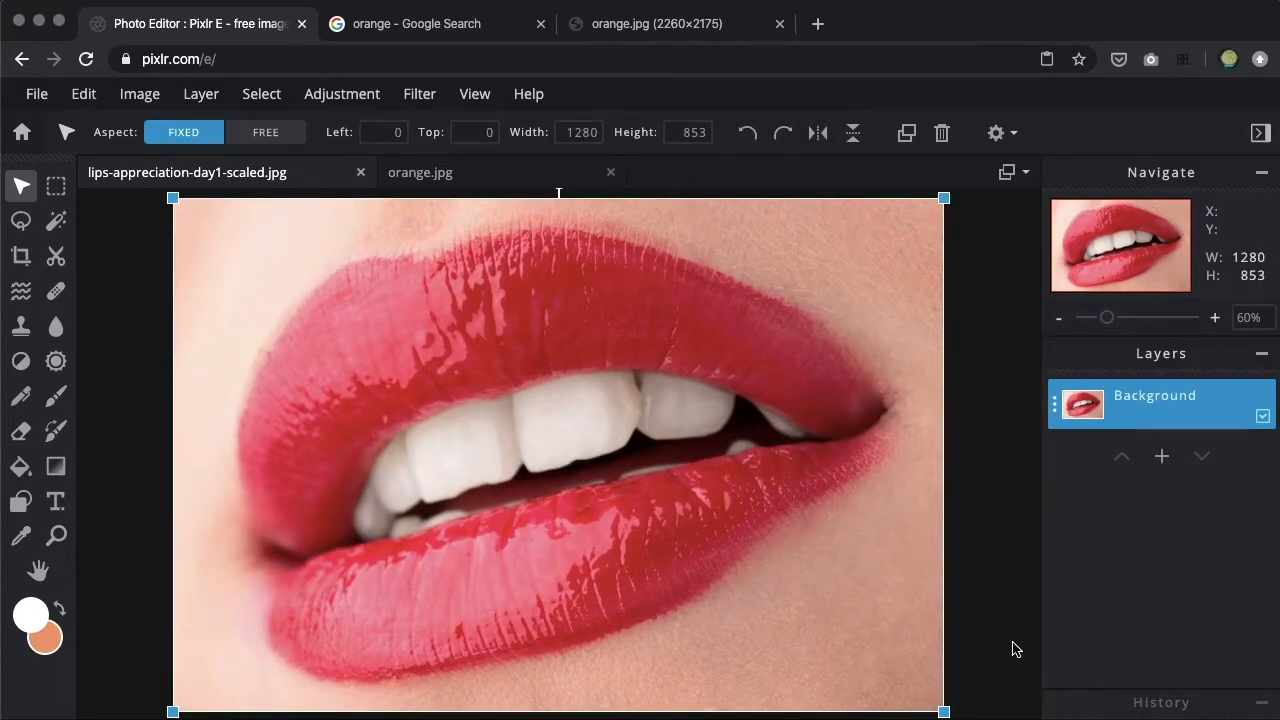
pyautogui.click(991, 530)
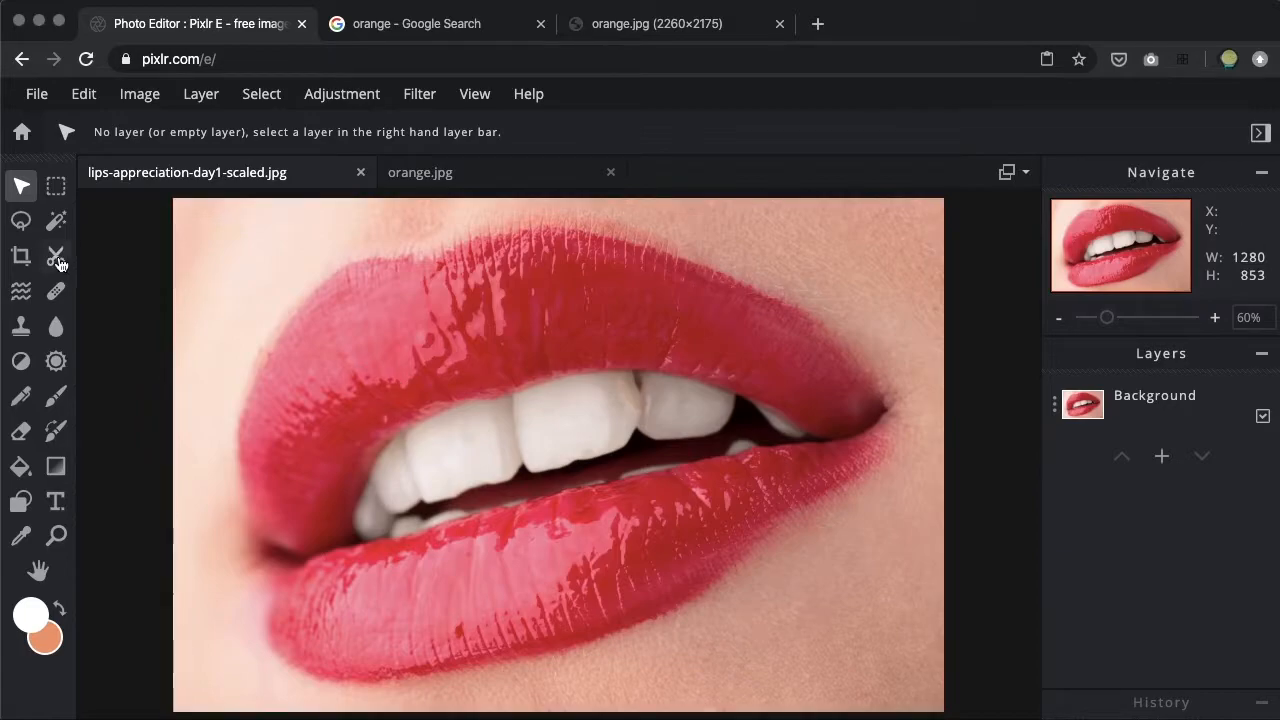
# Trace a freehand lasso selection about 1096 by 729 px around the outer edge of the lips.
pyautogui.click(21, 220)
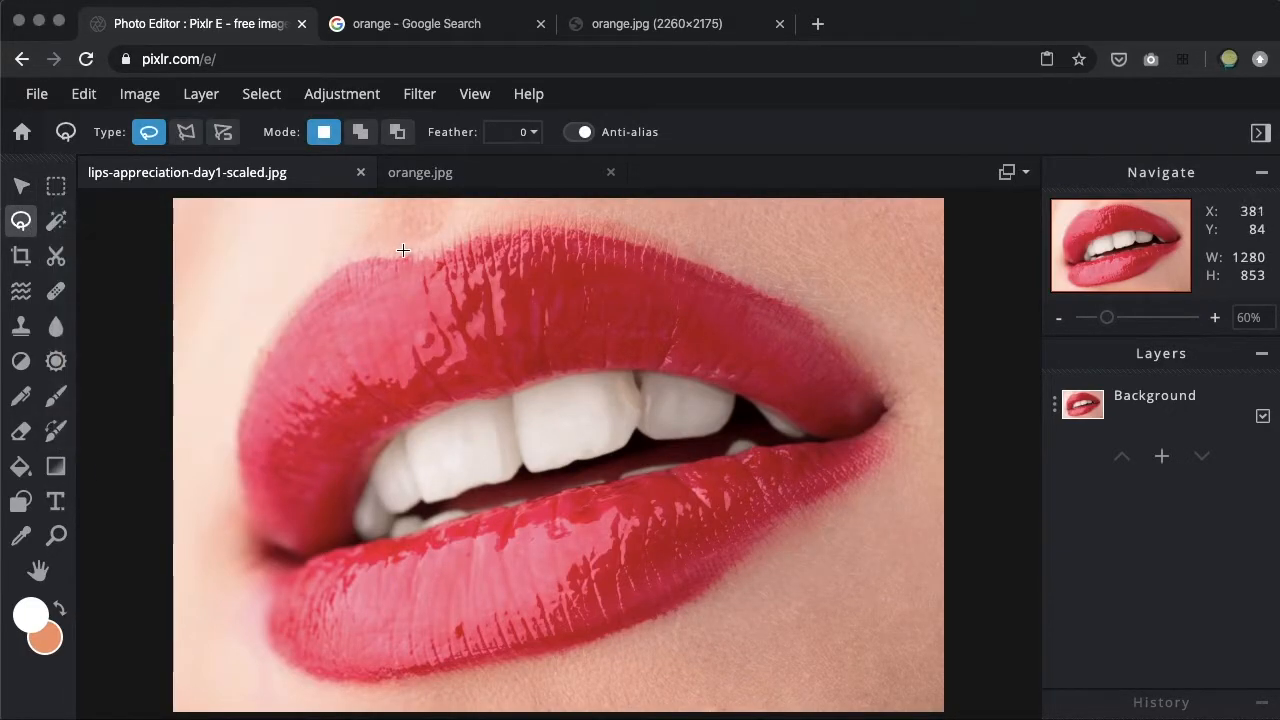
pyautogui.moveTo(415, 256)
pyautogui.mouseDown()
pyautogui.moveTo(507, 236)
pyautogui.moveTo(566, 238)
pyautogui.moveTo(702, 271)
pyautogui.moveTo(832, 340)
pyautogui.moveTo(885, 399)
pyautogui.moveTo(887, 446)
pyautogui.moveTo(696, 595)
pyautogui.moveTo(620, 629)
pyautogui.moveTo(371, 673)
pyautogui.moveTo(229, 660)
pyautogui.moveTo(273, 601)
pyautogui.moveTo(245, 453)
pyautogui.moveTo(257, 377)
pyautogui.moveTo(284, 327)
pyautogui.moveTo(336, 282)
pyautogui.moveTo(420, 256)
pyautogui.mouseUp()
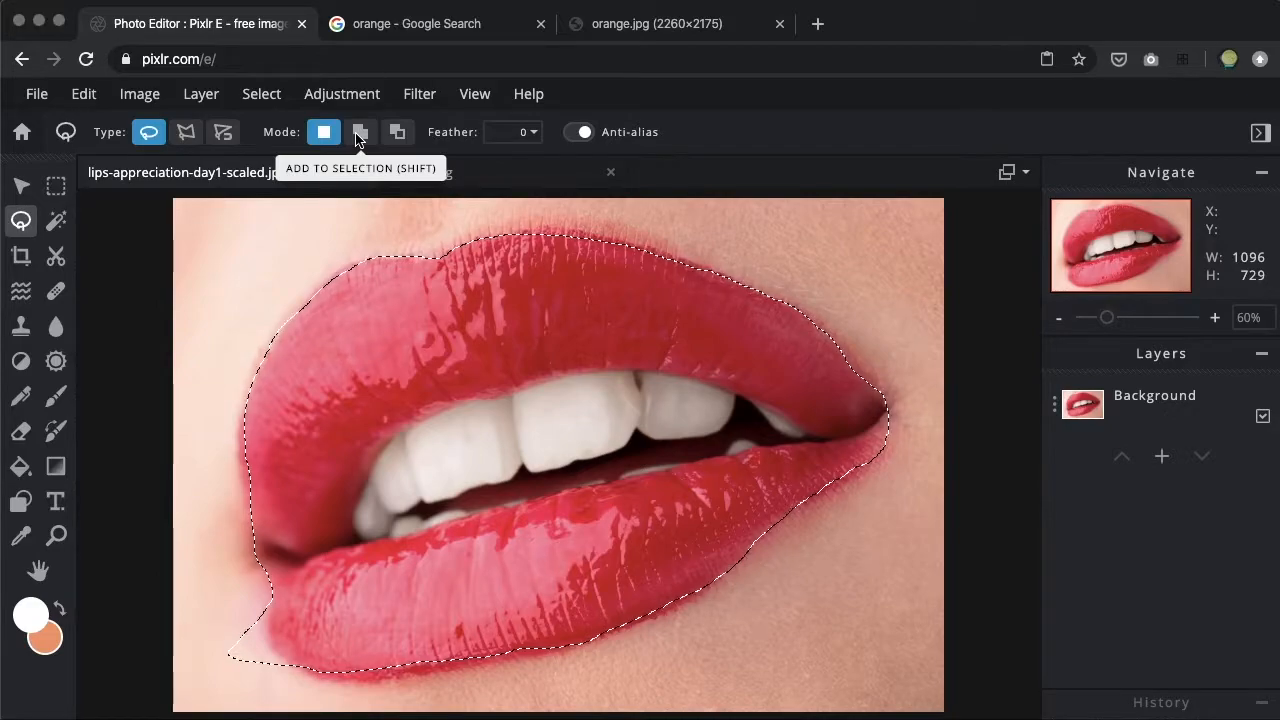
pyautogui.press('shift')
pyautogui.press('shift')
pyautogui.press('shift')
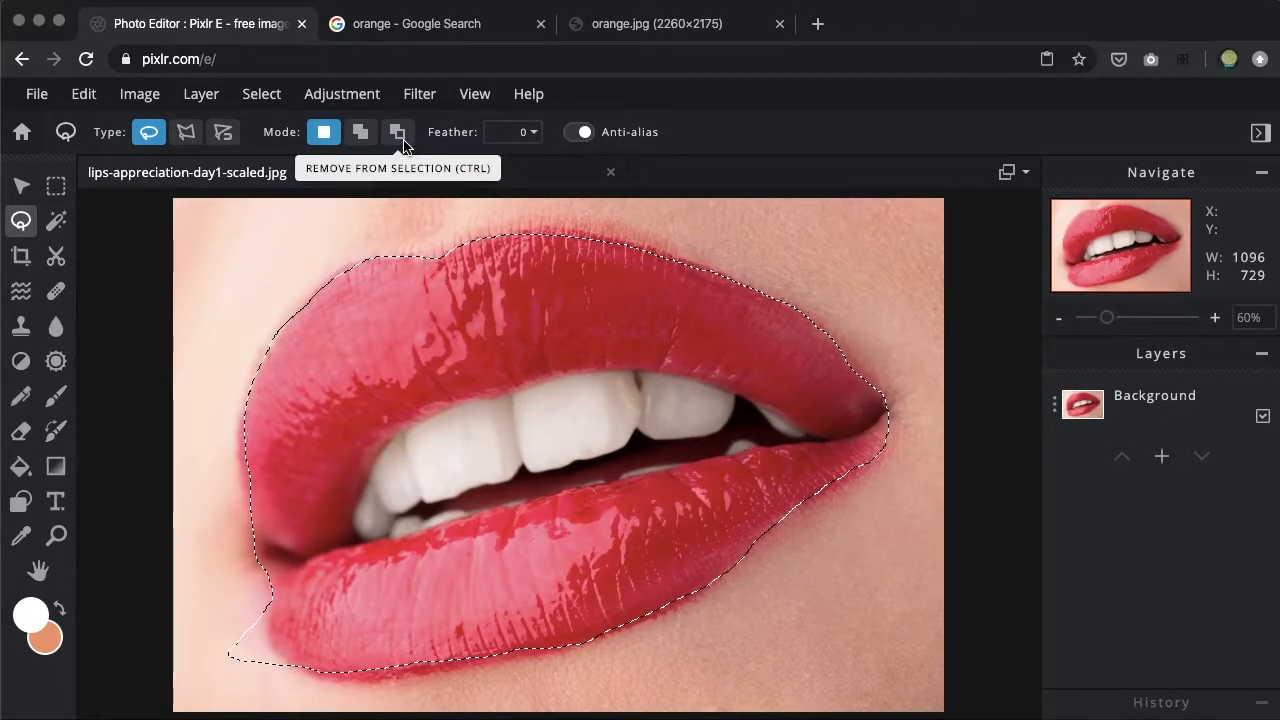
pyautogui.press('ctrl')
pyautogui.press('ctrl')
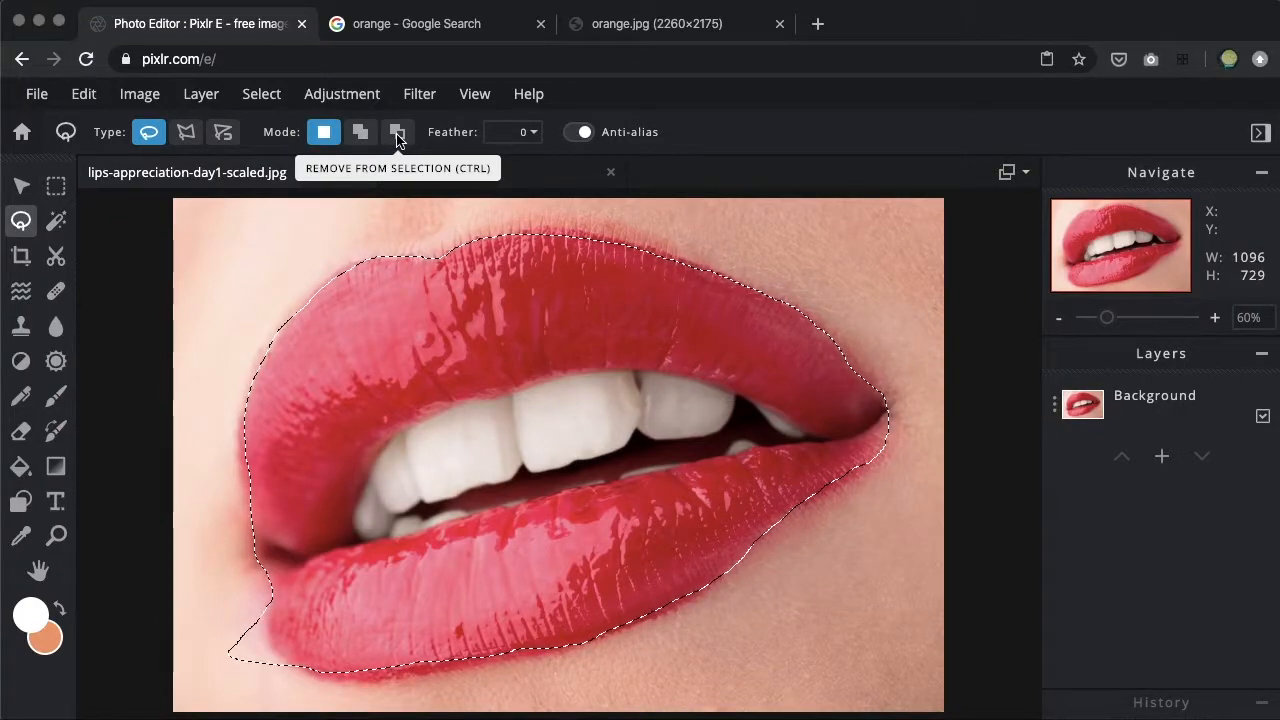
# Remove the excess skin area beside the lower lip's left end from the lasso selection.
pyautogui.click(397, 136)
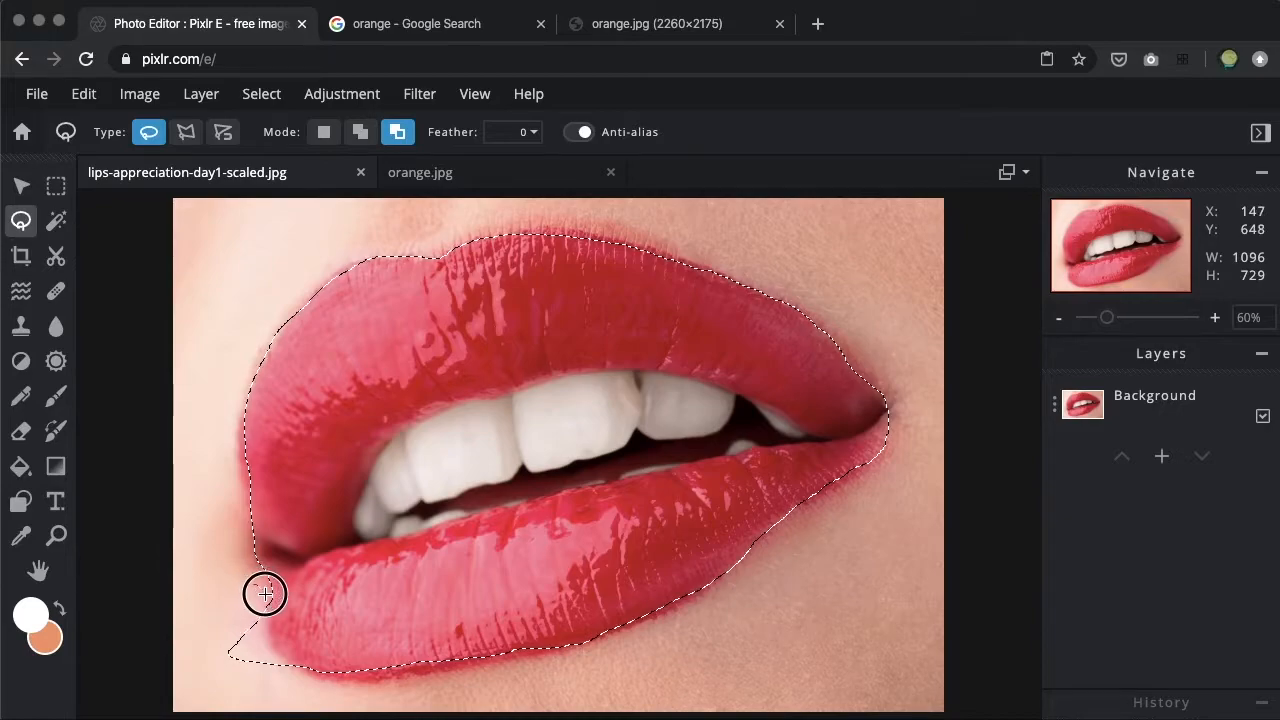
pyautogui.moveTo(276, 632)
pyautogui.mouseDown()
pyautogui.moveTo(301, 682)
pyautogui.moveTo(283, 692)
pyautogui.moveTo(203, 678)
pyautogui.moveTo(192, 659)
pyautogui.moveTo(205, 617)
pyautogui.moveTo(252, 585)
pyautogui.mouseUp()
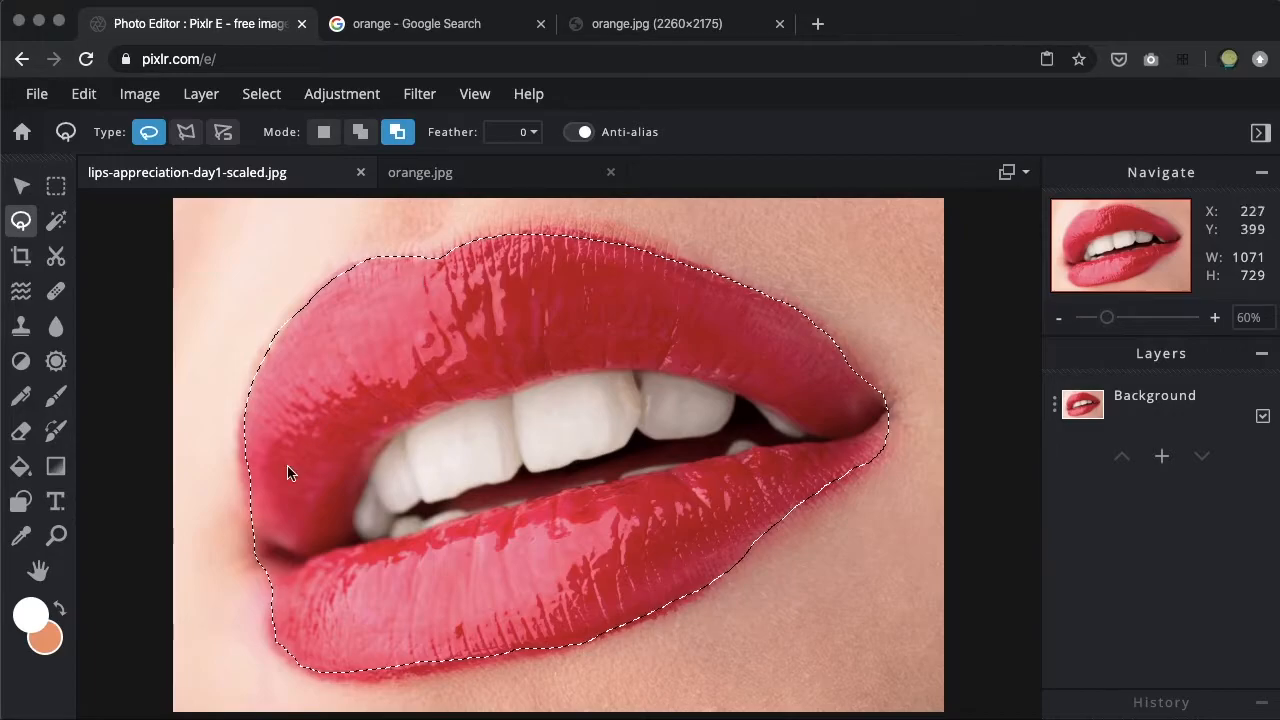
# Add a thin strip at the left corner of the mouth to the lasso selection.
pyautogui.scroll(2, 245, 548)
pyautogui.scroll(4, 245, 548)
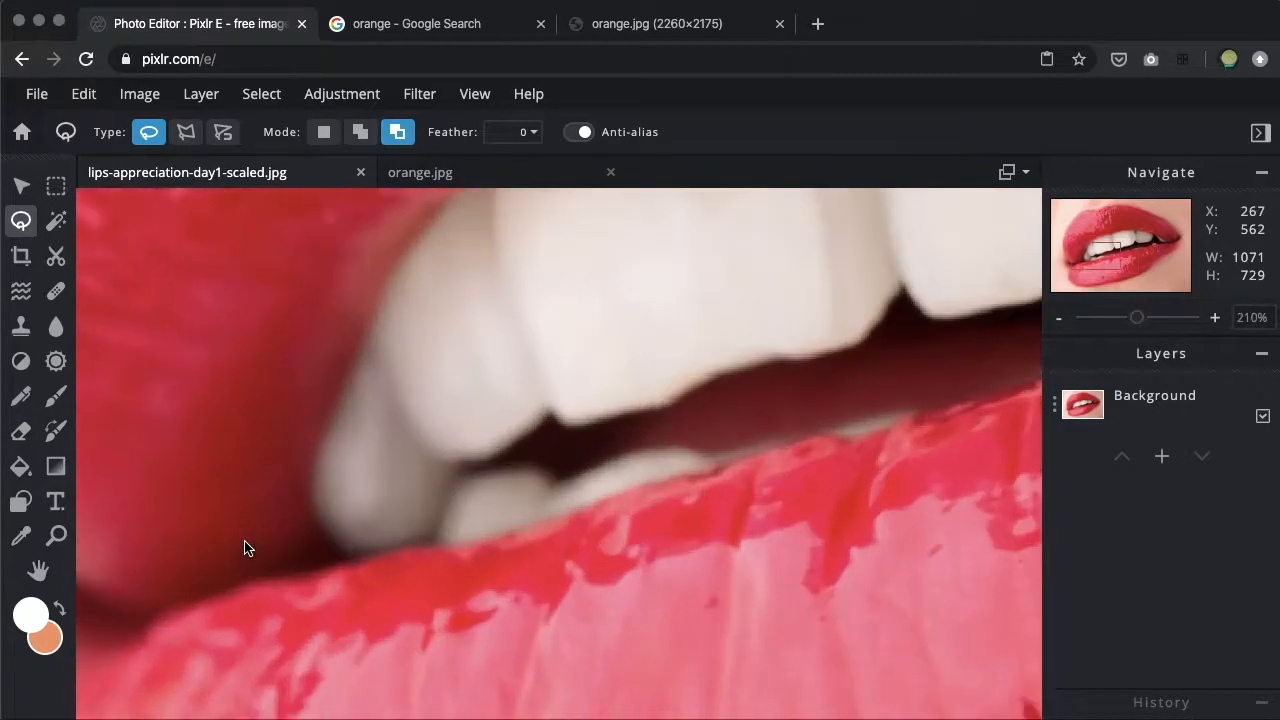
pyautogui.moveTo(287, 527); pyautogui.dragTo(737, 423)
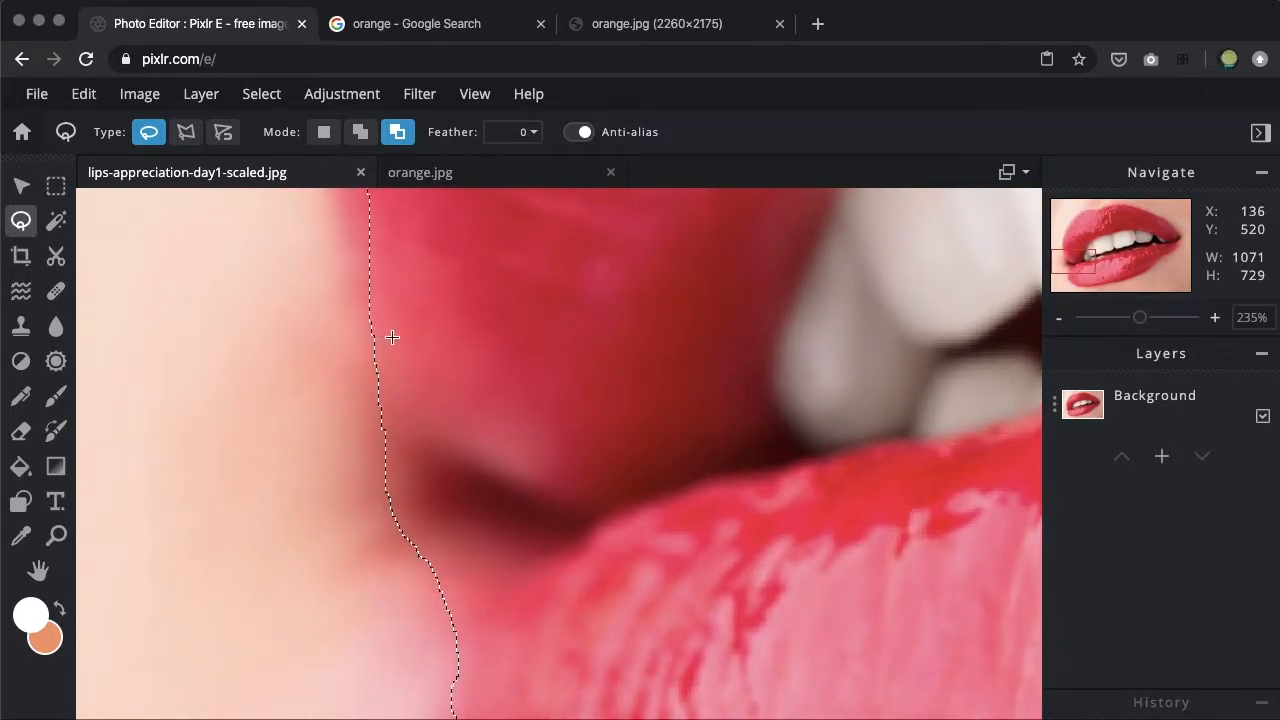
pyautogui.press('shift')
pyautogui.moveTo(381, 322)
pyautogui.mouseDown()
pyautogui.moveTo(370, 473)
pyautogui.moveTo(383, 532)
pyautogui.moveTo(430, 567)
pyautogui.moveTo(465, 544)
pyautogui.moveTo(473, 481)
pyautogui.mouseUp()
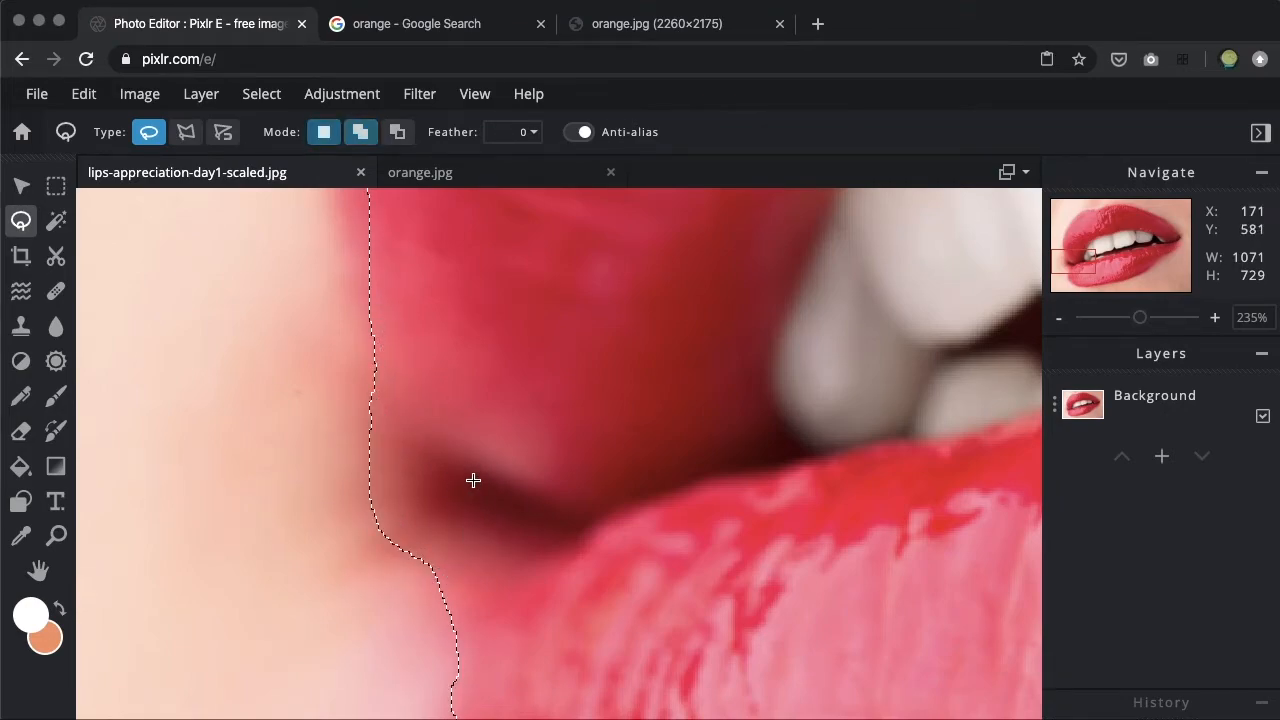
pyautogui.scroll(-10, 487, 567)
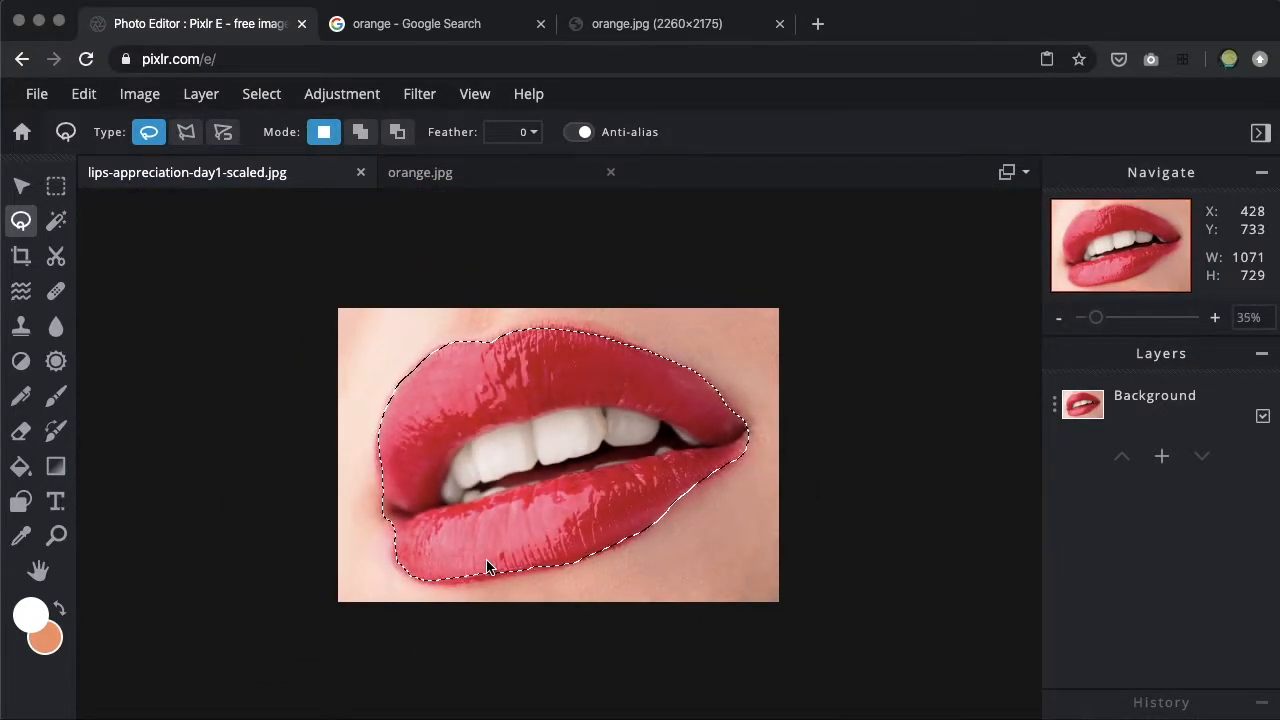
pyautogui.scroll(2, 487, 567)
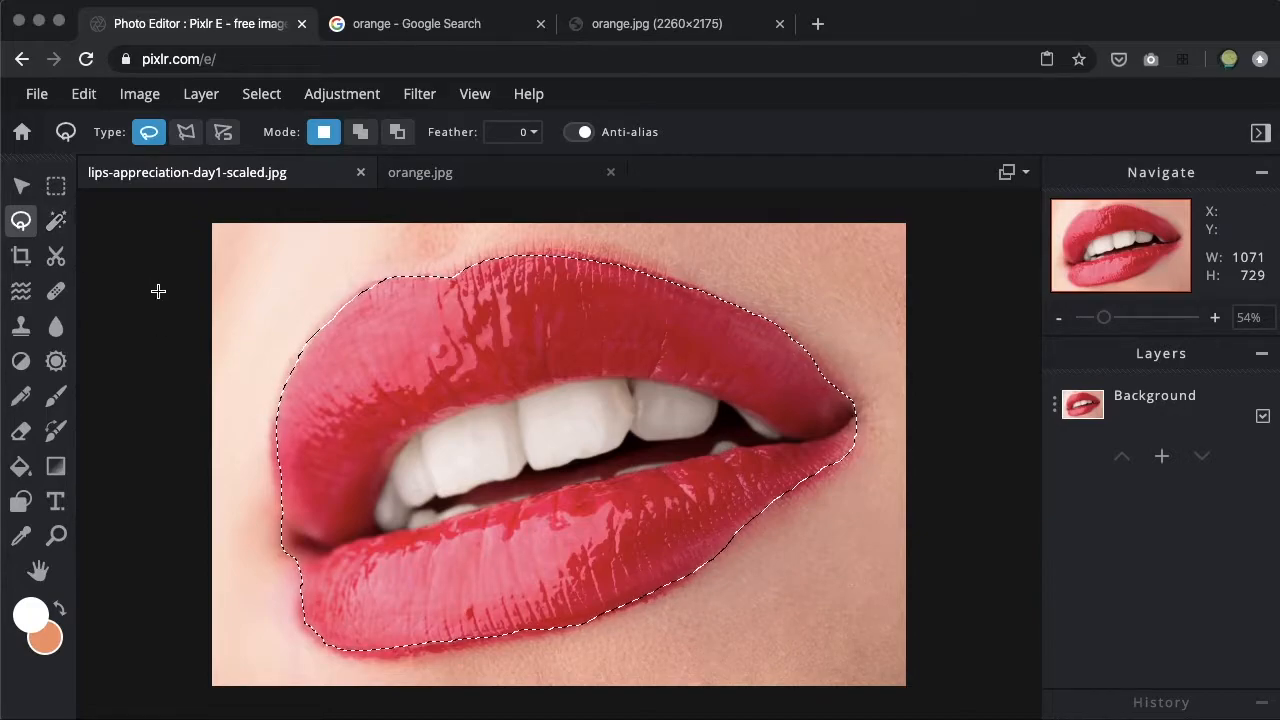
# Clear the lasso selection and select the front teeth by colour with the Magic Wand.
pyautogui.click(214, 291)
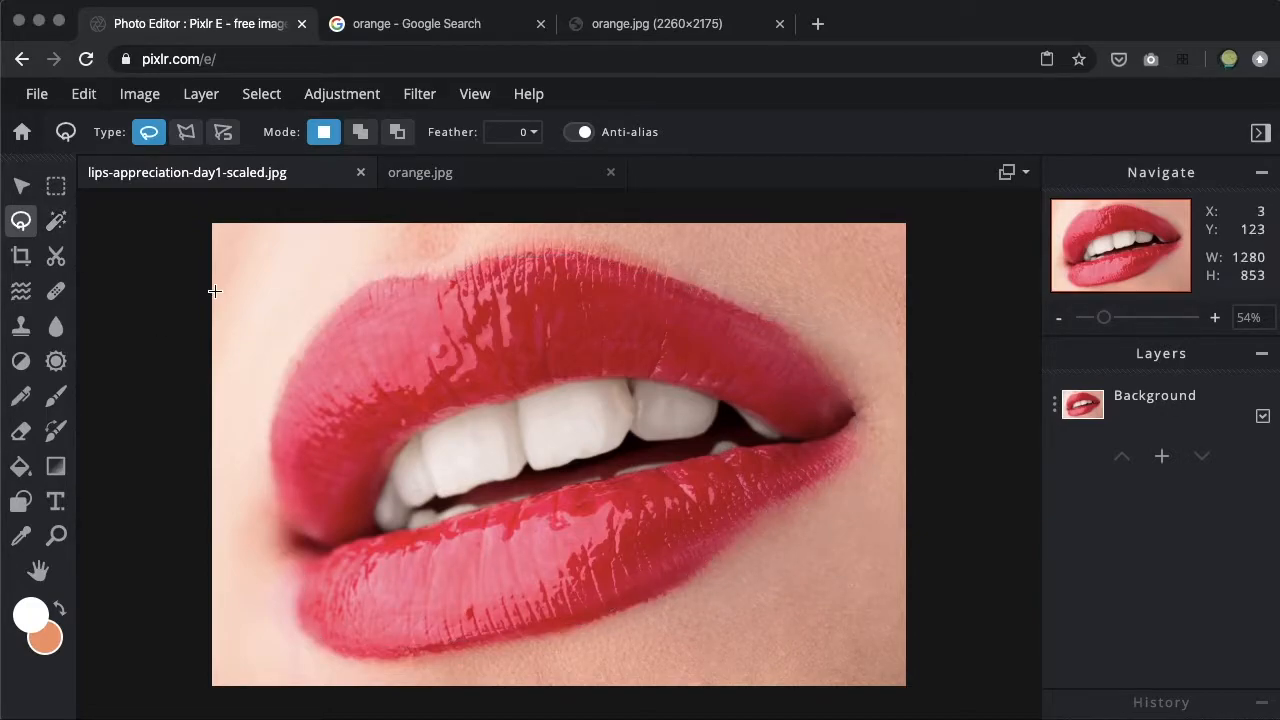
pyautogui.click(57, 222)
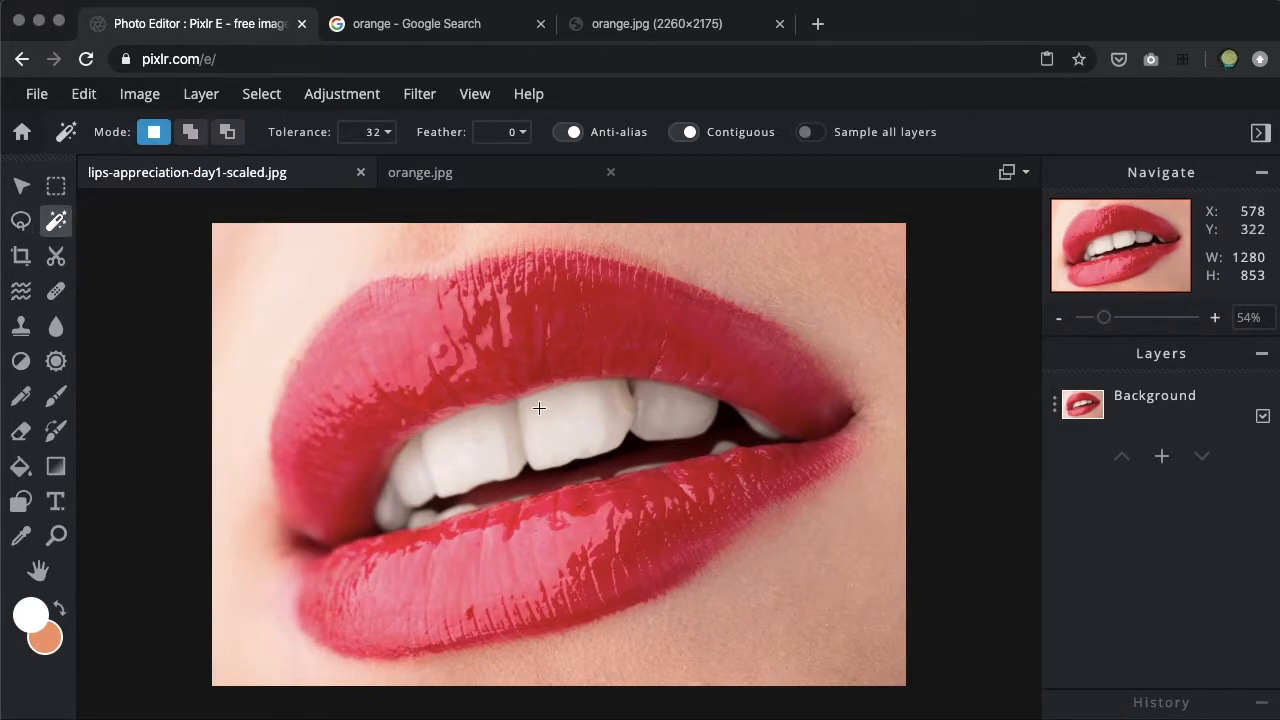
pyautogui.click(591, 425)
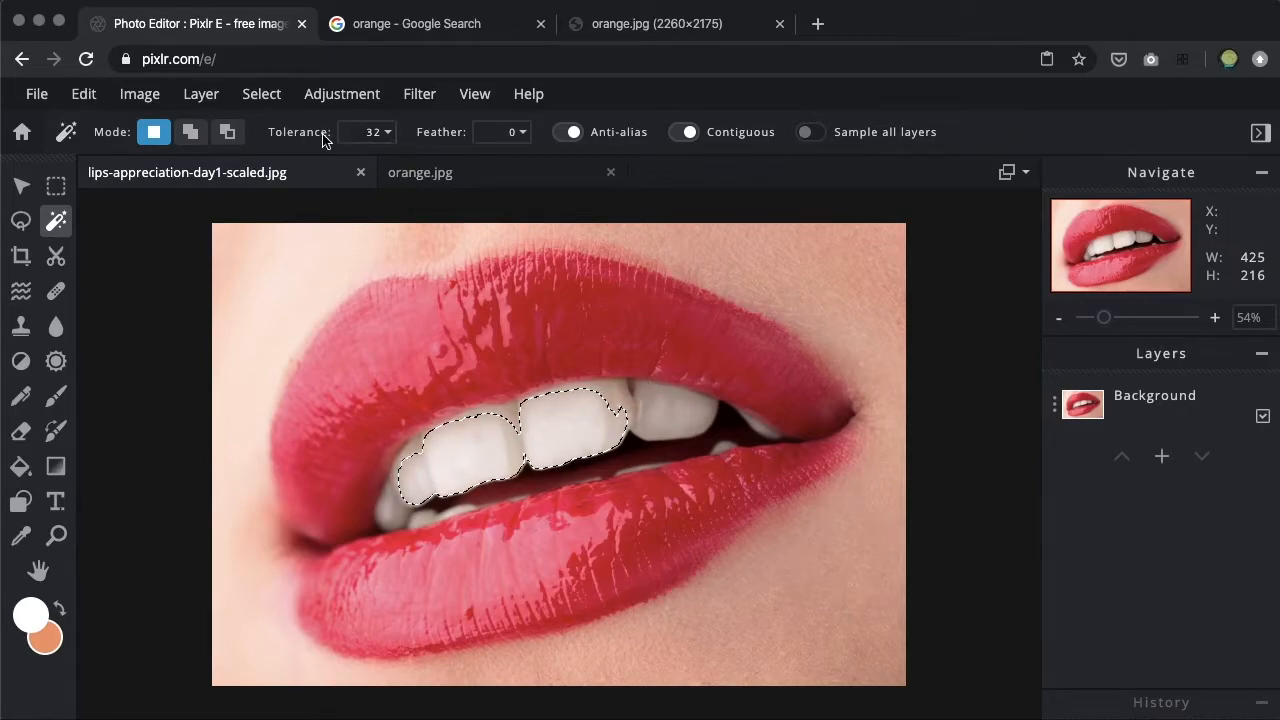
# Set the wand tolerance to 100 and sample the upper tooth to the right of the front teeth.
pyautogui.click(390, 140)
pyautogui.moveTo(248, 168); pyautogui.dragTo(290, 176)
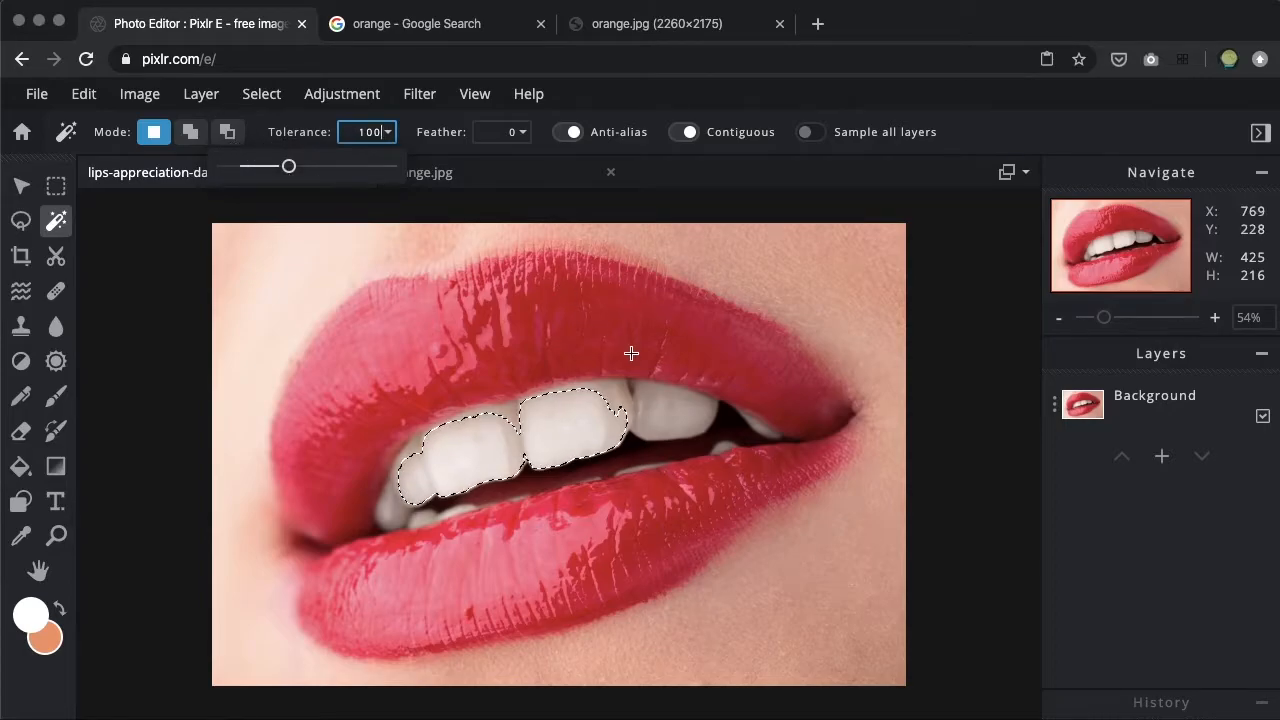
pyautogui.click(656, 414)
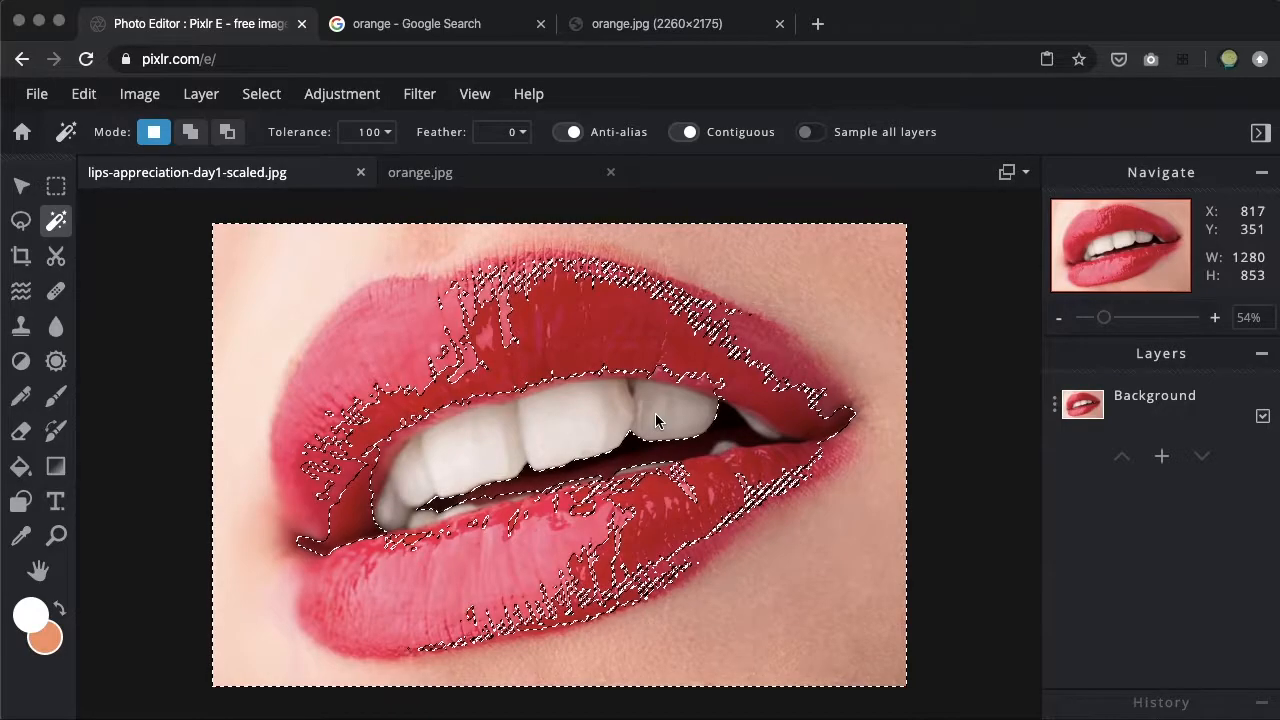
# Reduce the Magic Wand tolerance to 85.
pyautogui.click(373, 131)
pyautogui.moveTo(289, 166); pyautogui.dragTo(278, 163)
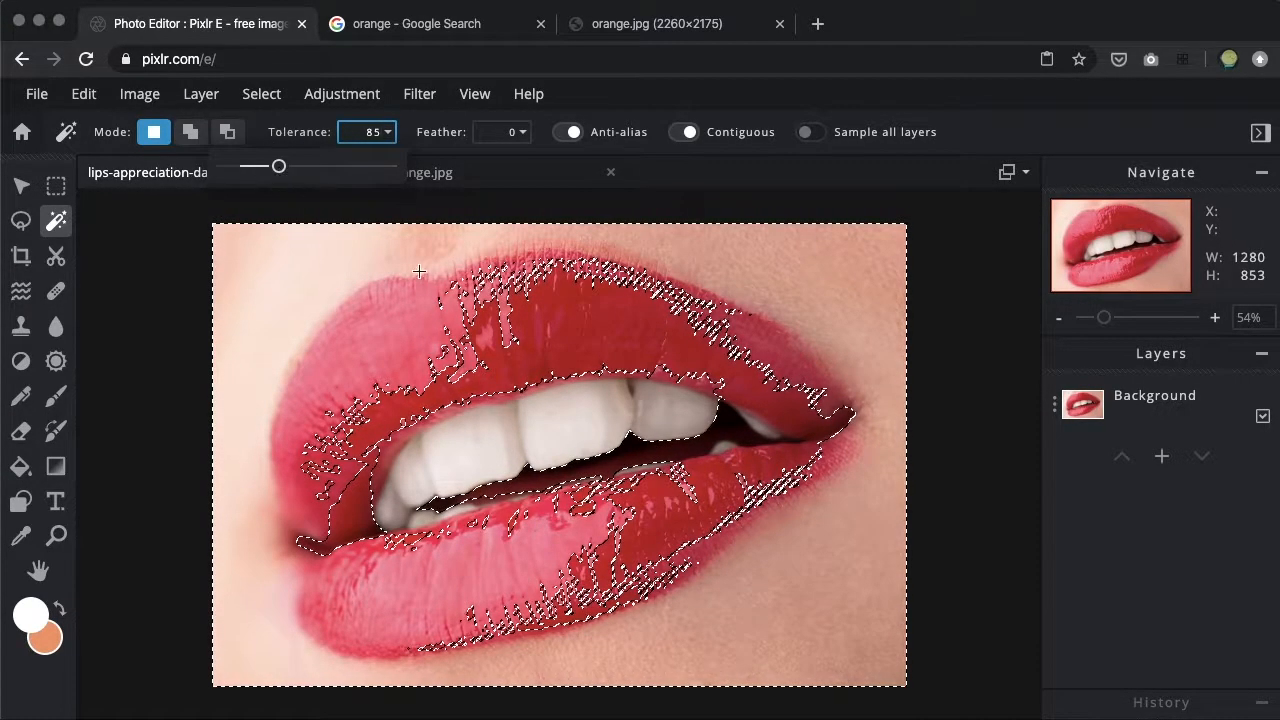